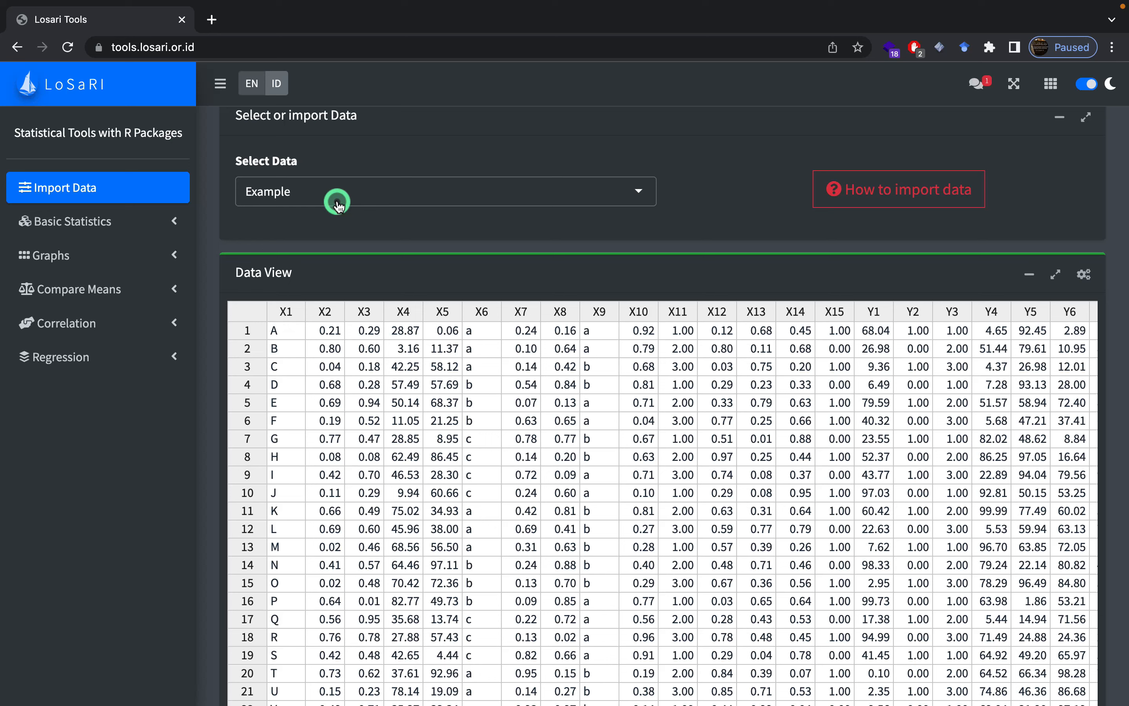
Switch the data source from the example dataset to Upload Data
{"action": "left_click", "coordinate": [338, 204]}
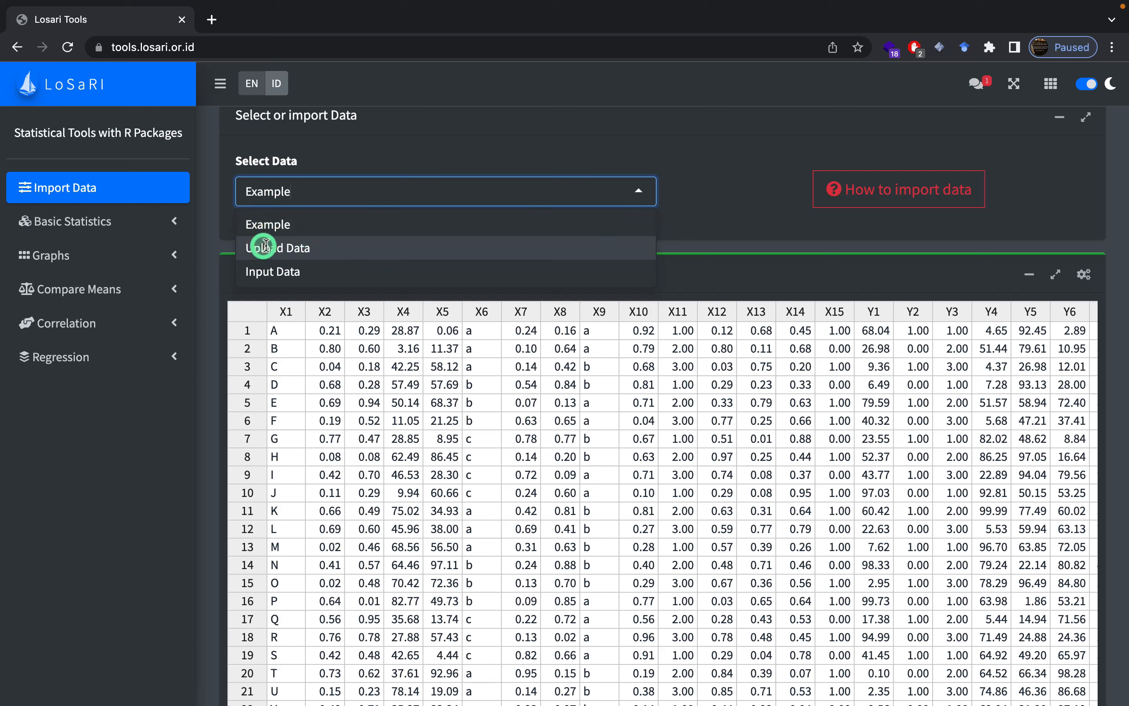
{"action": "left_click", "coordinate": [285, 249]}
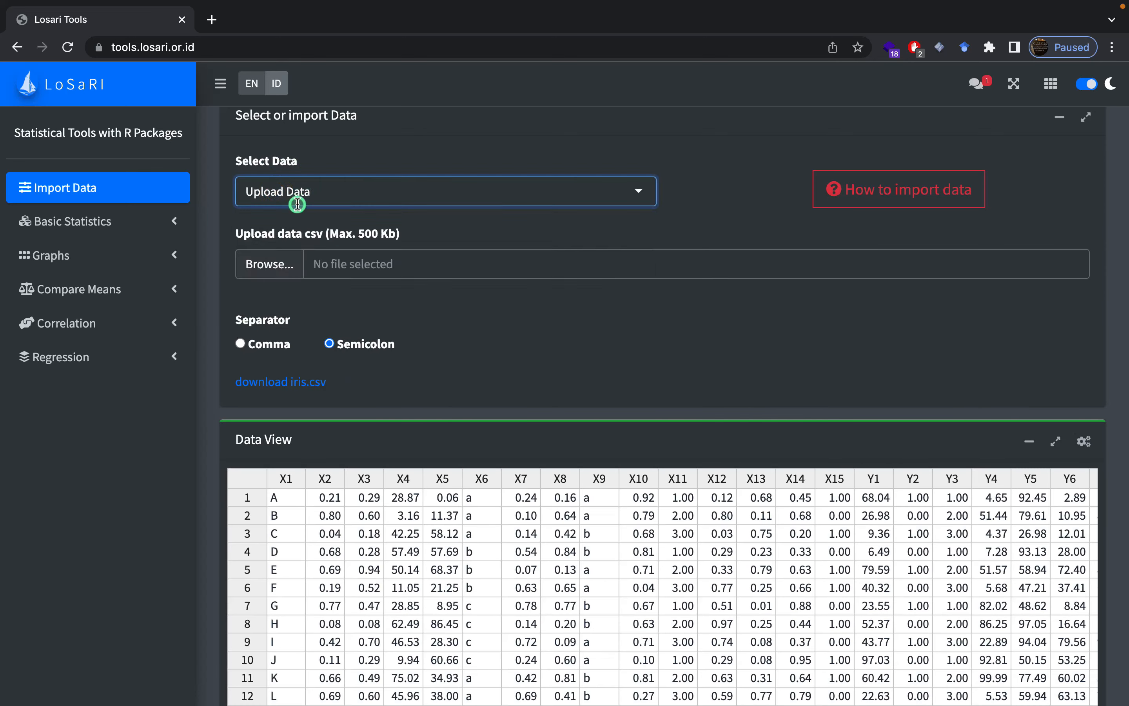
{"action": "left_click", "coordinate": [294, 198]}
{"action": "left_click", "coordinate": [292, 250]}
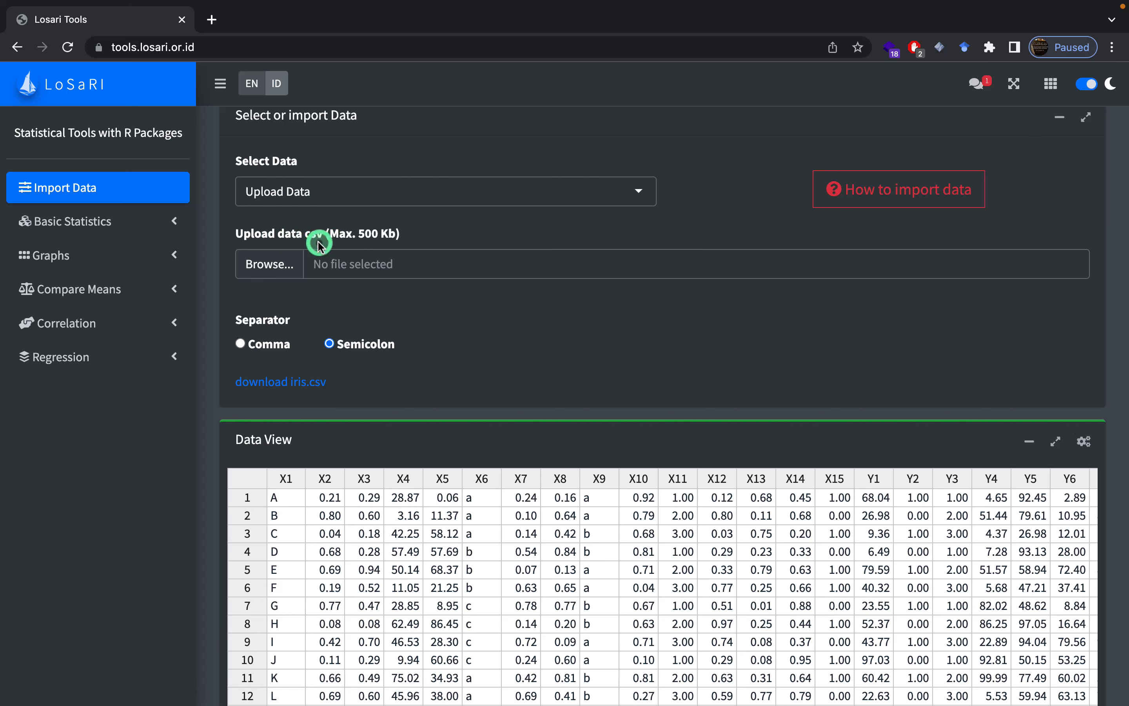
Upload iris.csv from the Desktop folder as the dataset, keeping the semicolon separator
{"action": "left_click", "coordinate": [278, 272]}
{"action": "left_click", "coordinate": [282, 286]}
{"action": "left_click", "coordinate": [306, 226]}
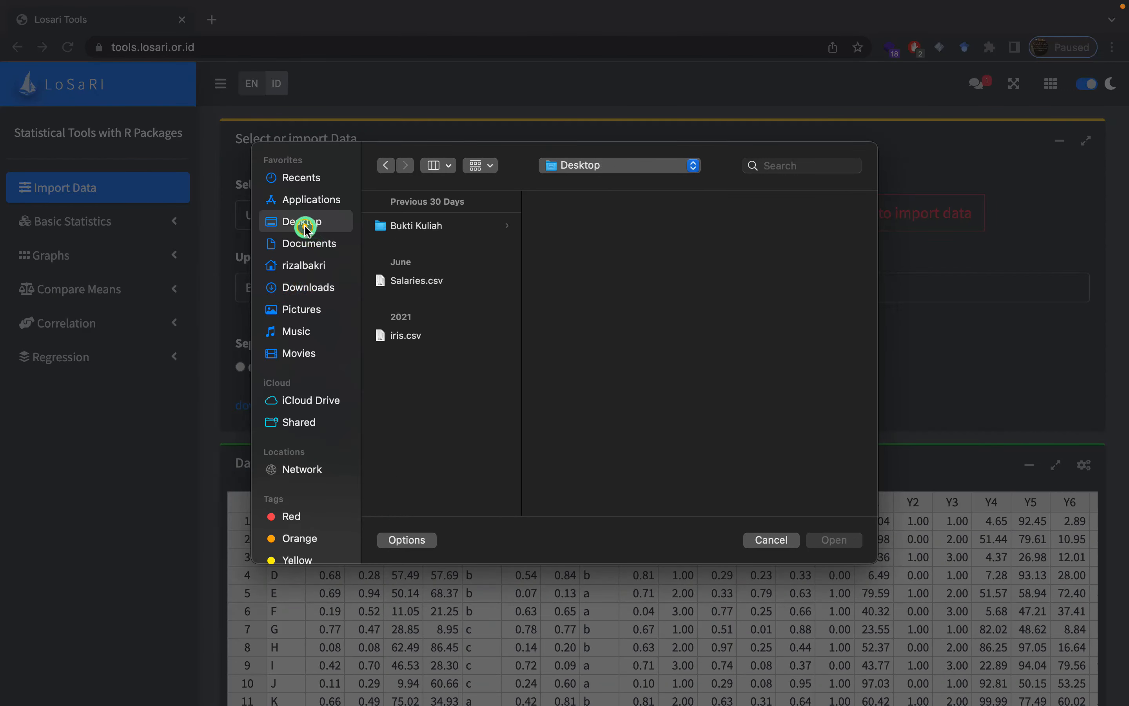
{"action": "left_click", "coordinate": [417, 335]}
{"action": "left_click", "coordinate": [843, 538]}
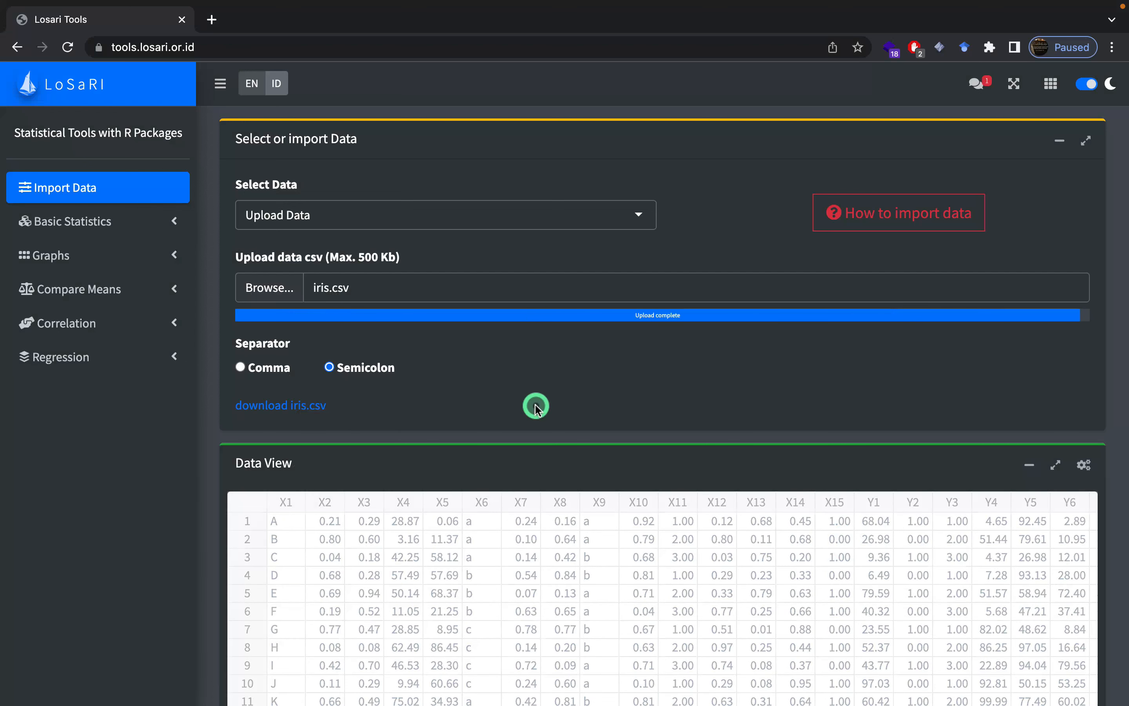
{"action": "scroll", "coordinate": [374, 626], "scroll_direction": "down", "scroll_amount": 2}
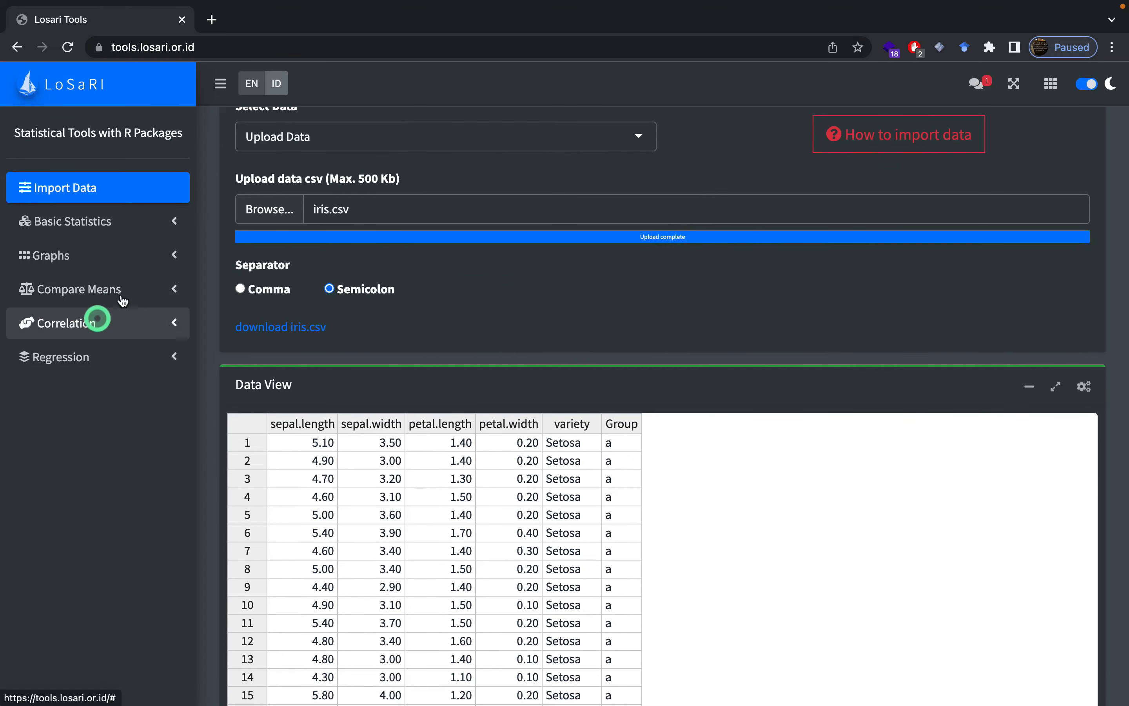
Open the Scatter Plots analysis and set the plot type to Colour By
{"action": "left_click", "coordinate": [66, 257]}
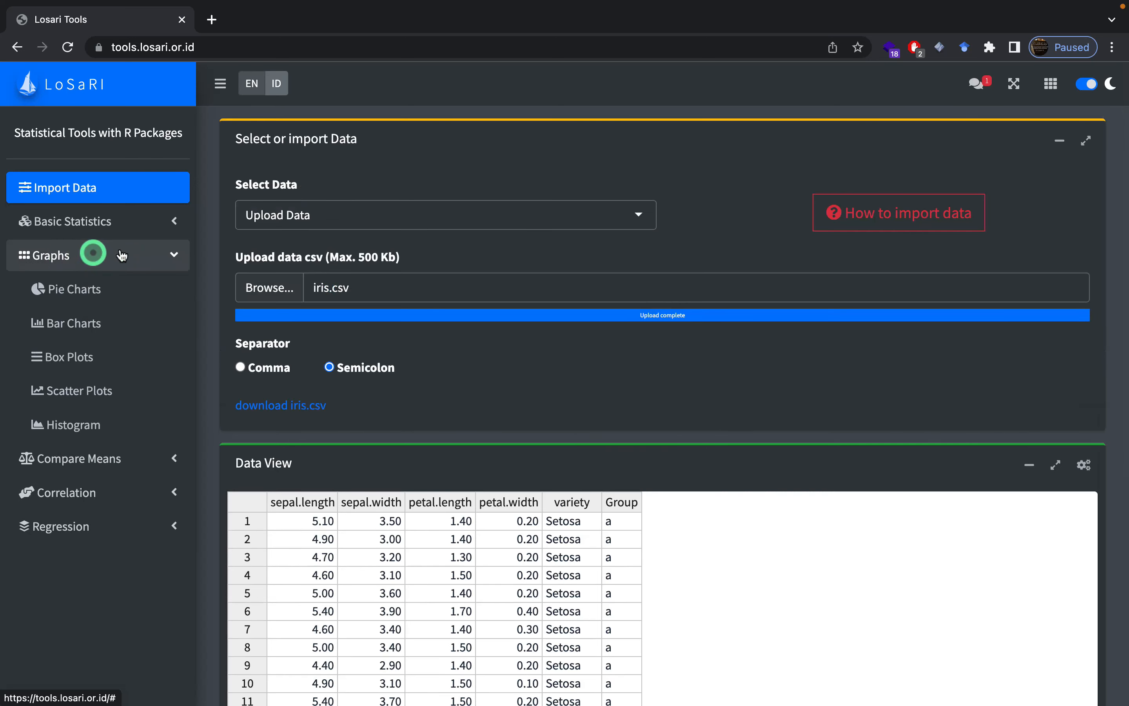
{"action": "left_click", "coordinate": [64, 395]}
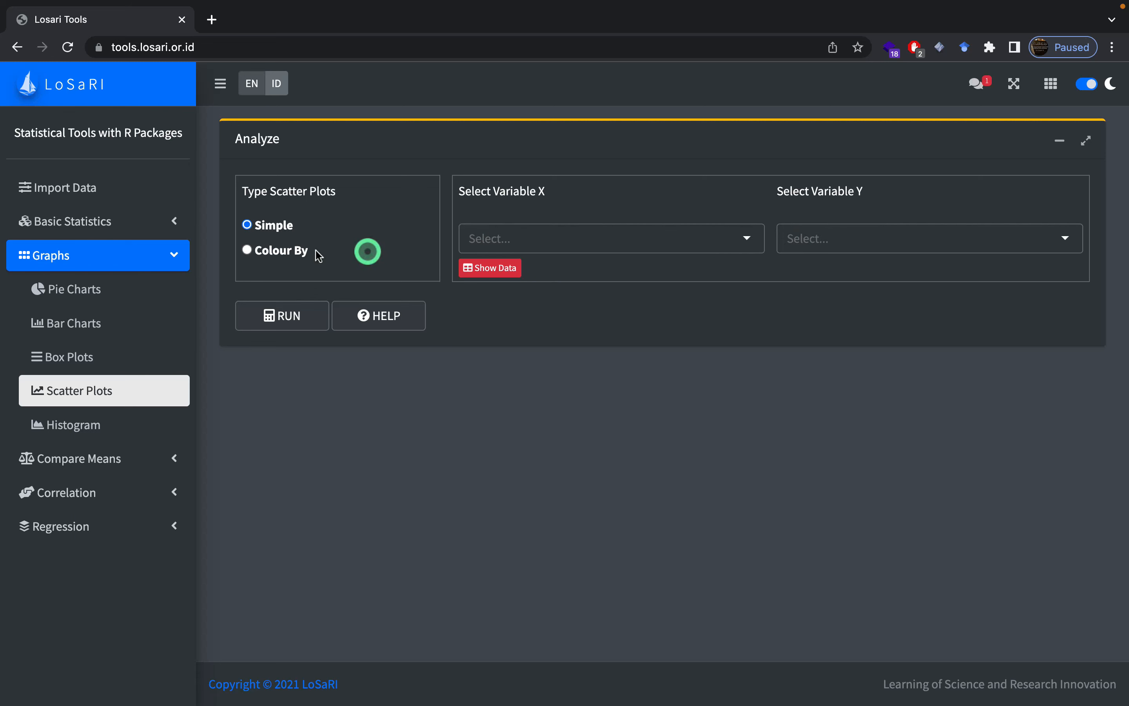
{"action": "left_click", "coordinate": [279, 255]}
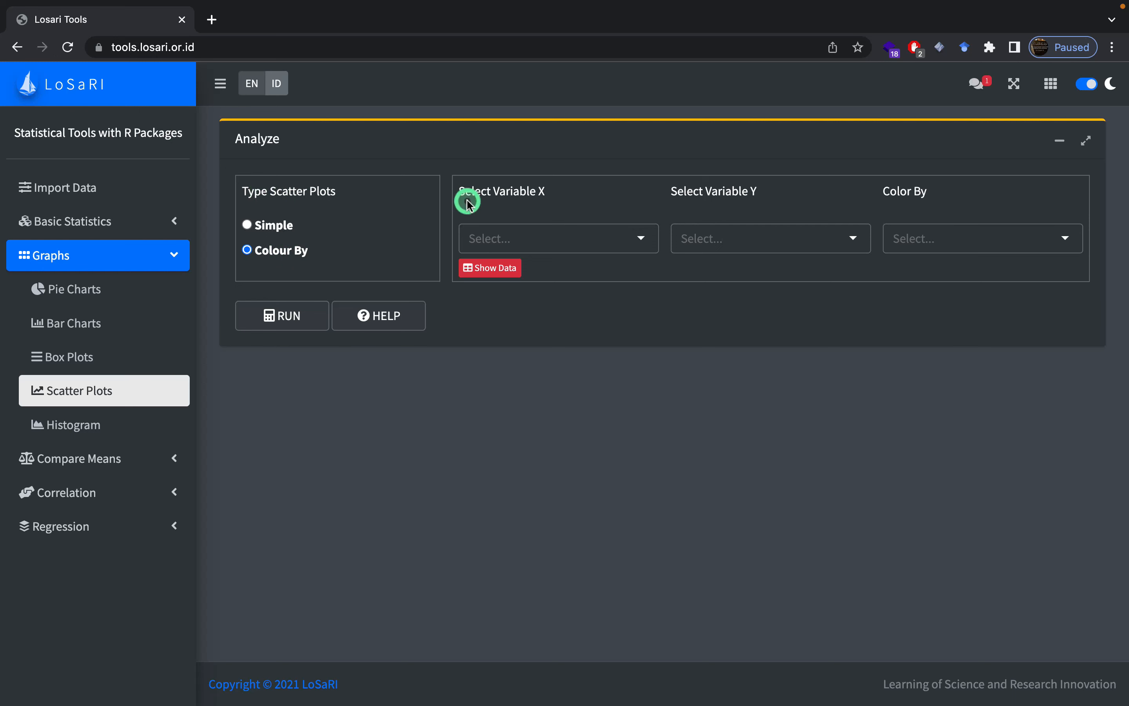
{"action": "left_click", "coordinate": [574, 241]}
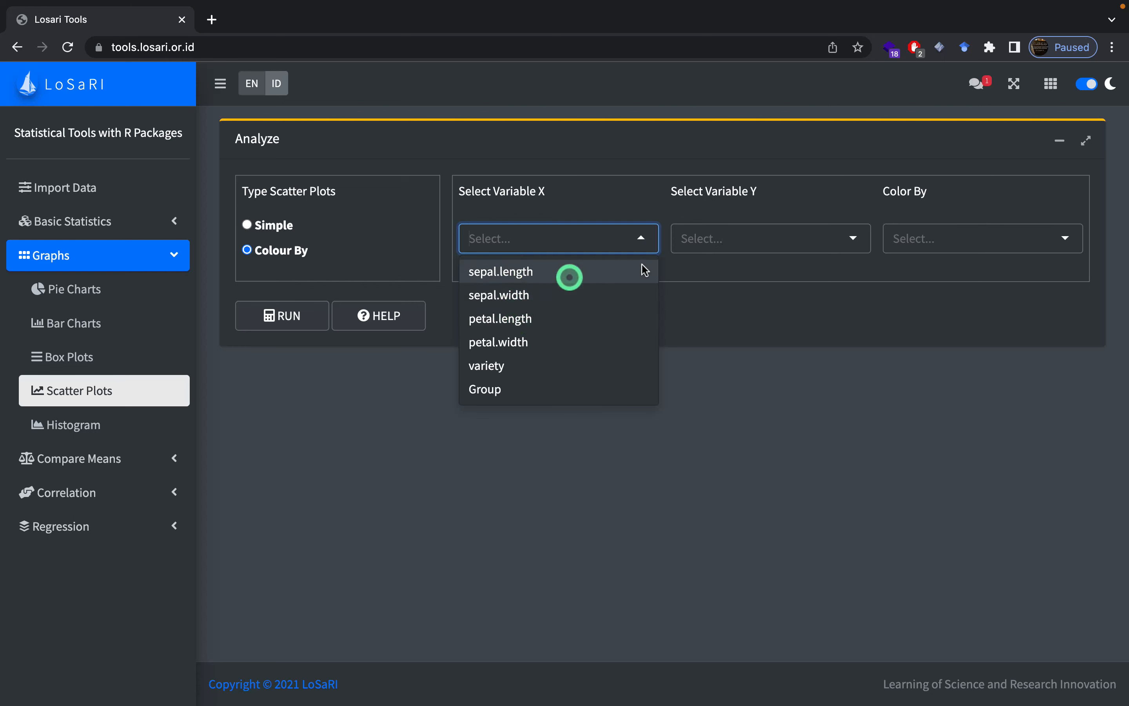
{"action": "left_click", "coordinate": [739, 238]}
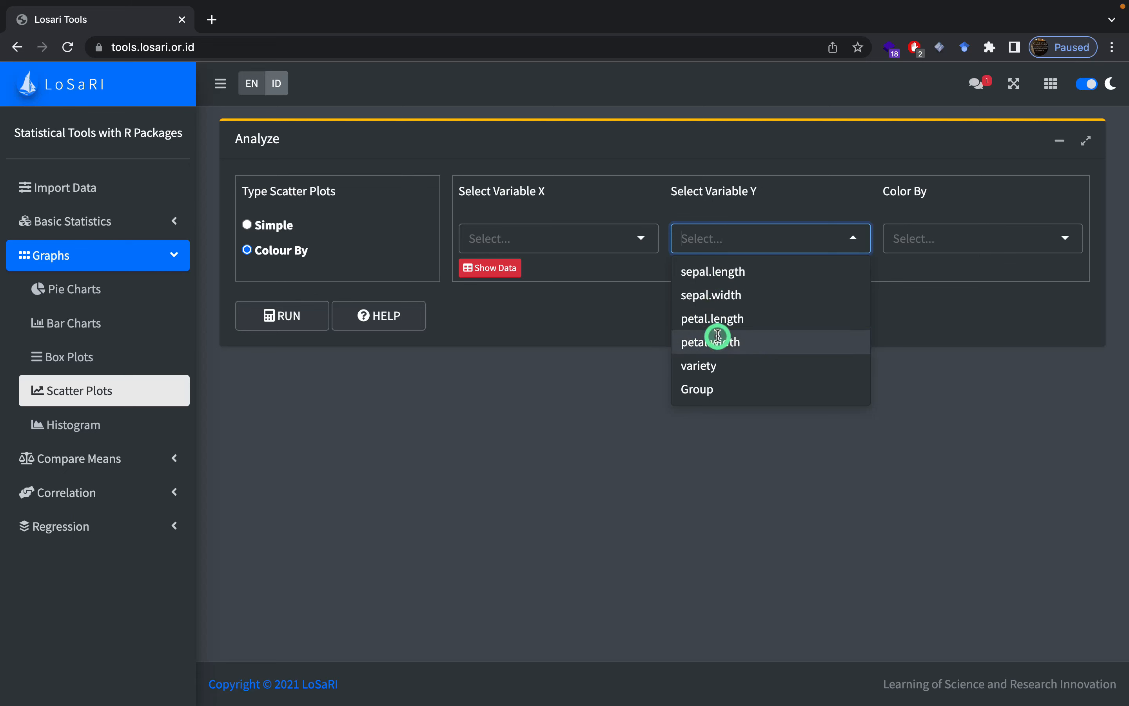
{"action": "left_click", "coordinate": [921, 252]}
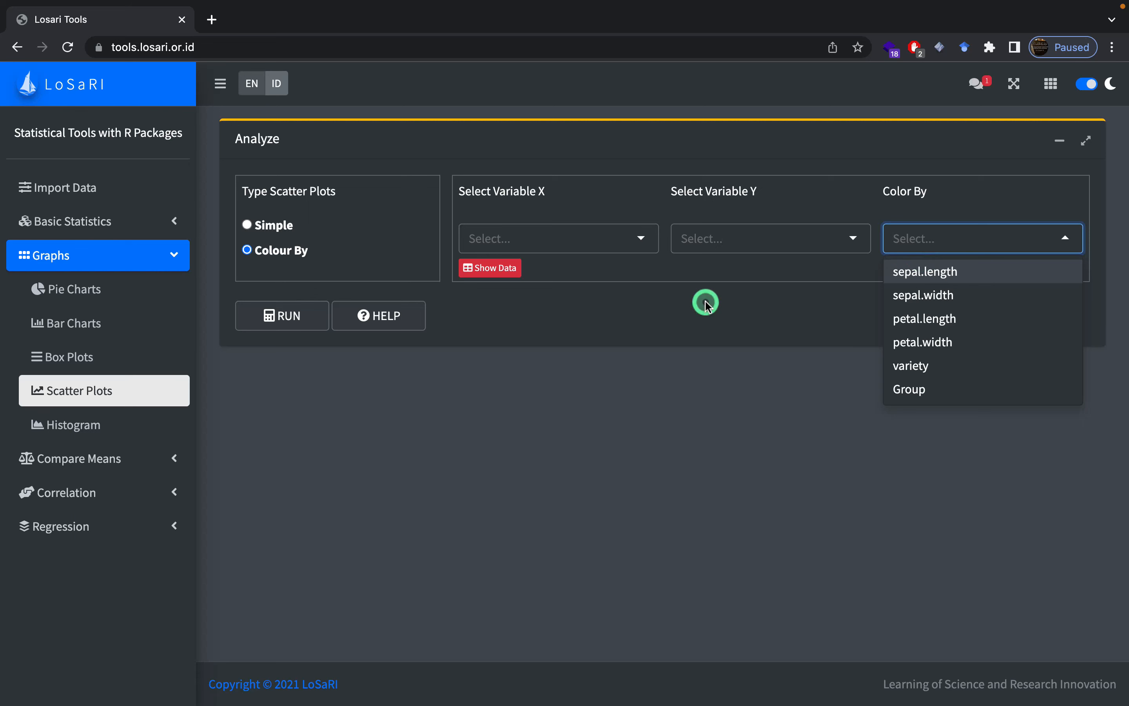
{"action": "left_click", "coordinate": [490, 322]}
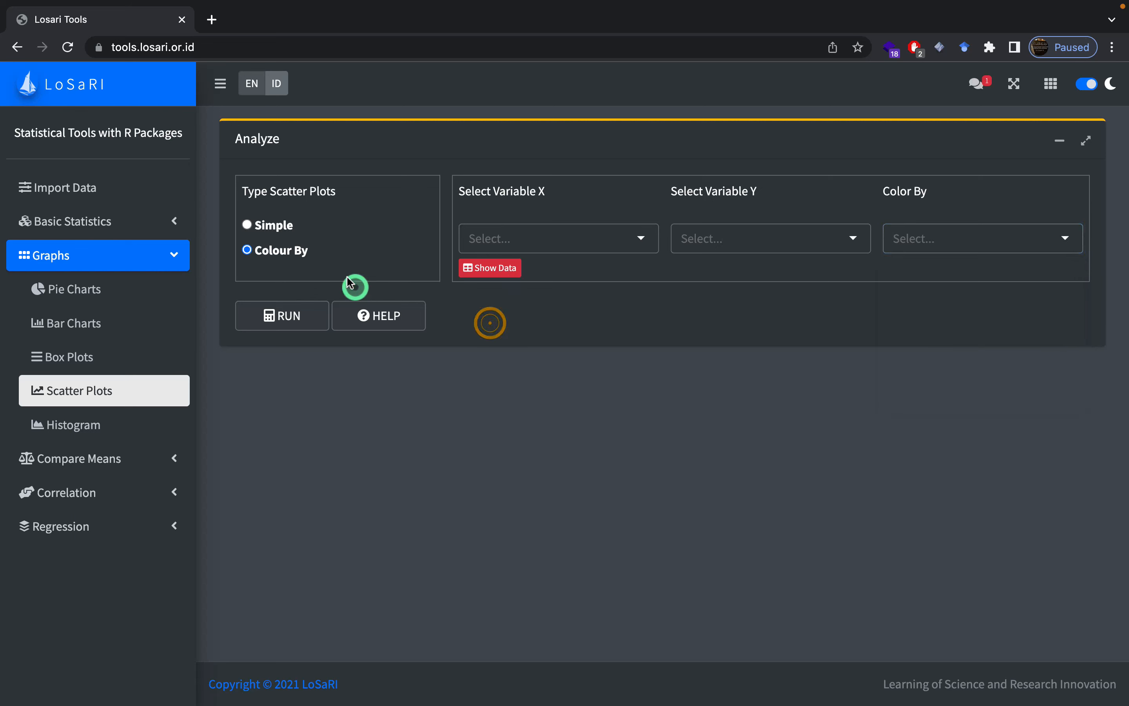
Set variable X to sepal.length, variable Y to sepal.width, and colour the points by variety
{"action": "left_click", "coordinate": [522, 233]}
{"action": "left_click", "coordinate": [522, 272]}
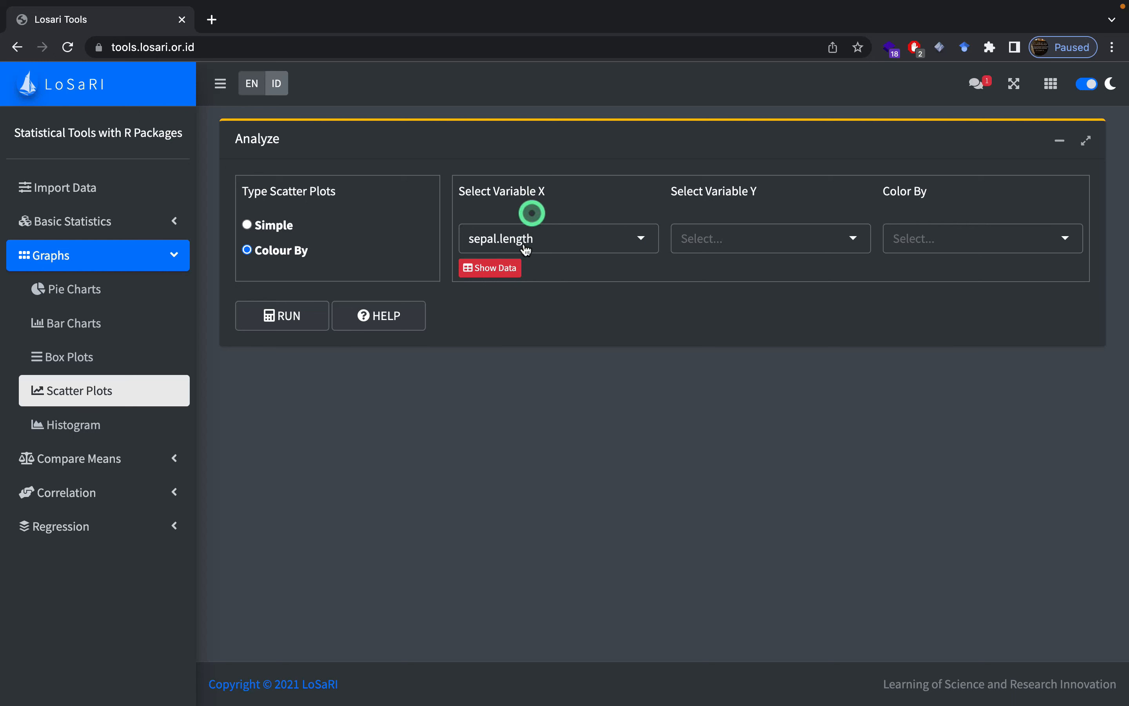
{"action": "left_click", "coordinate": [732, 248]}
{"action": "left_click", "coordinate": [726, 295]}
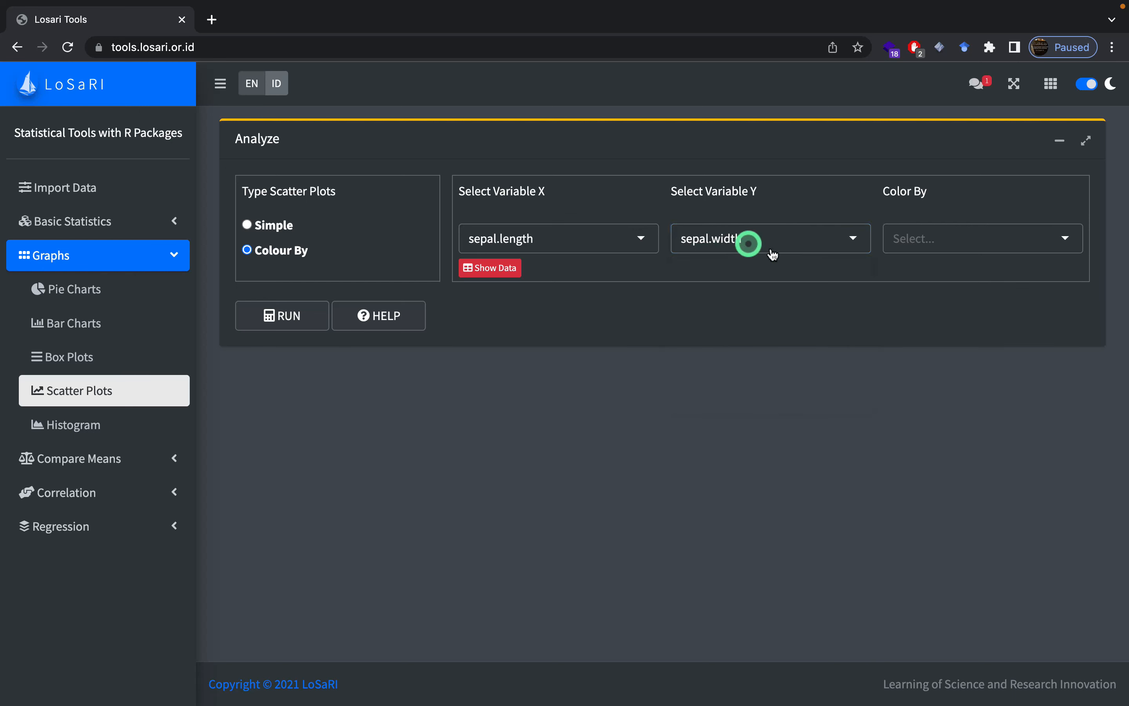
{"action": "left_click", "coordinate": [911, 241]}
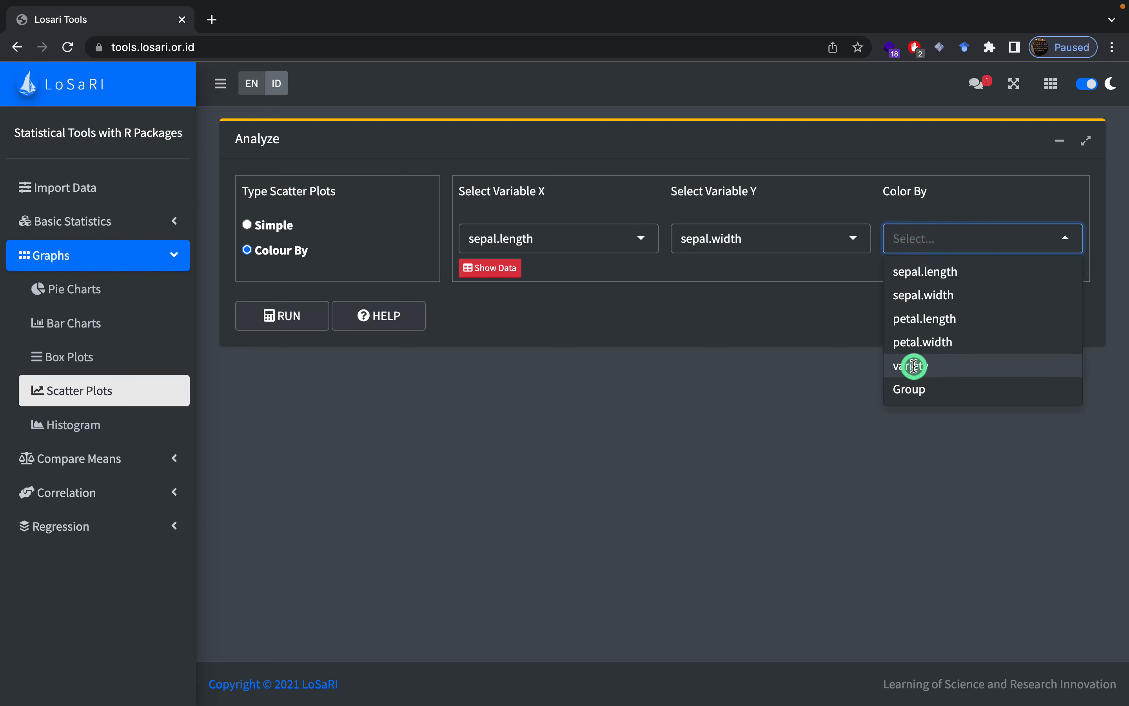
{"action": "left_click", "coordinate": [914, 366]}
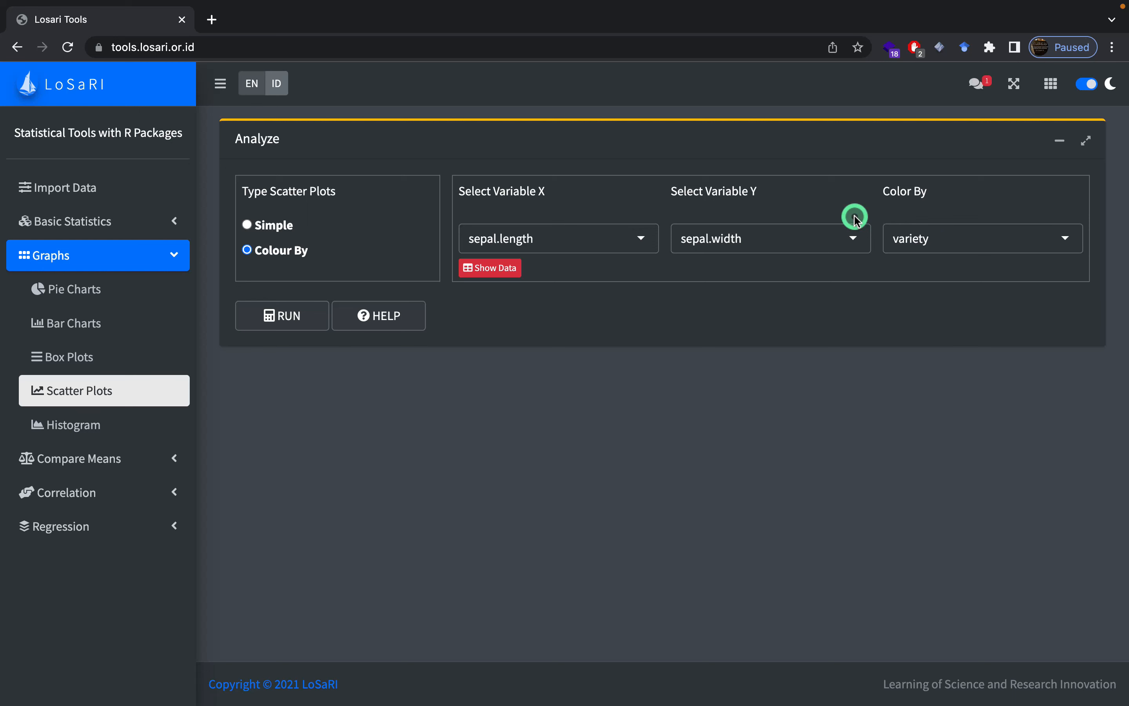
Preview the data of the selected variables, close the preview, and run the scatter plot
{"action": "left_click", "coordinate": [496, 273]}
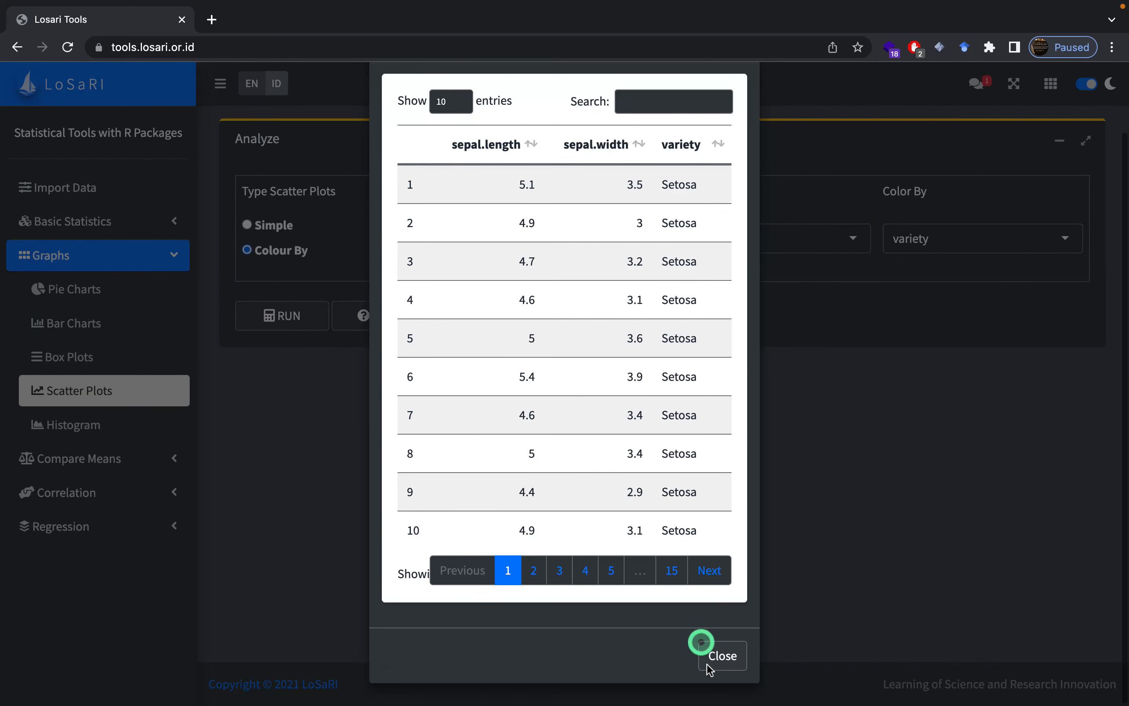
{"action": "left_click", "coordinate": [725, 655]}
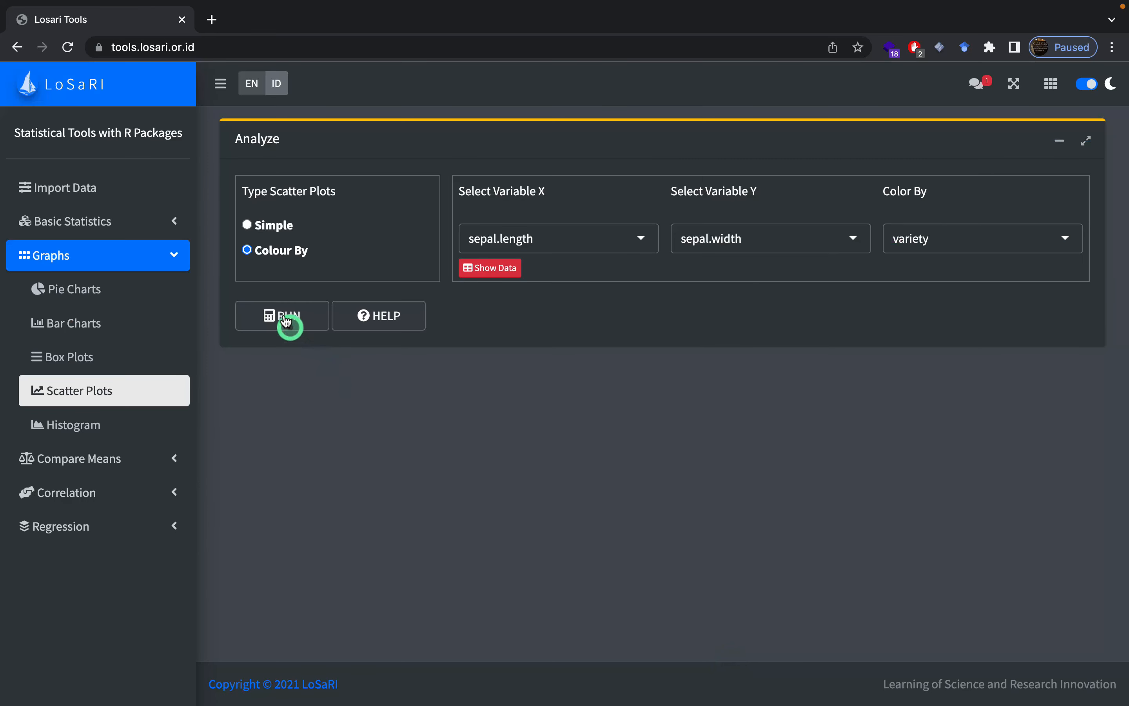
{"action": "left_click", "coordinate": [284, 318]}
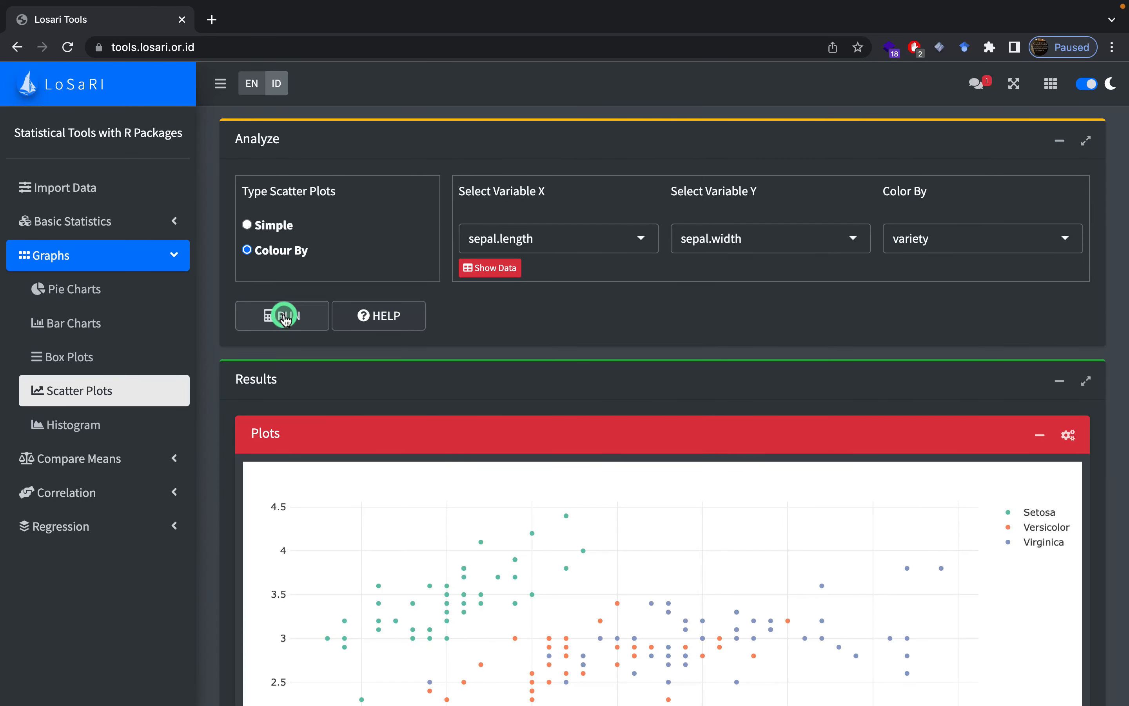
{"action": "scroll", "coordinate": [285, 318], "scroll_direction": "down", "scroll_amount": 3}
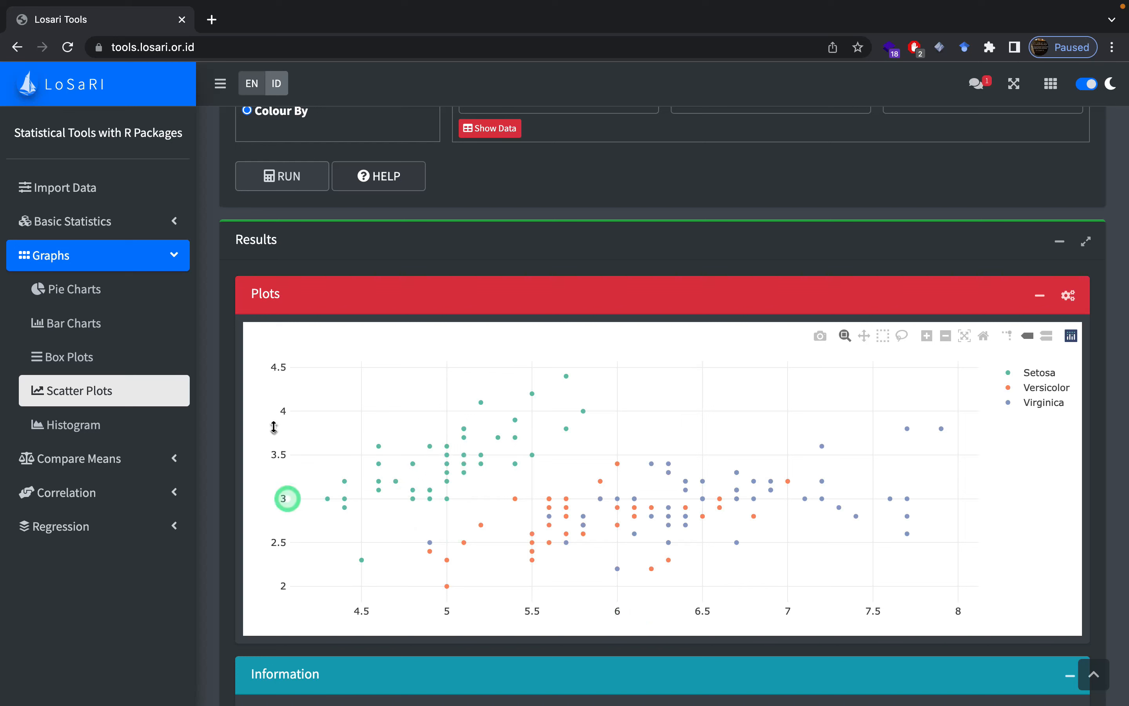
{"action": "left_click", "coordinate": [579, 615]}
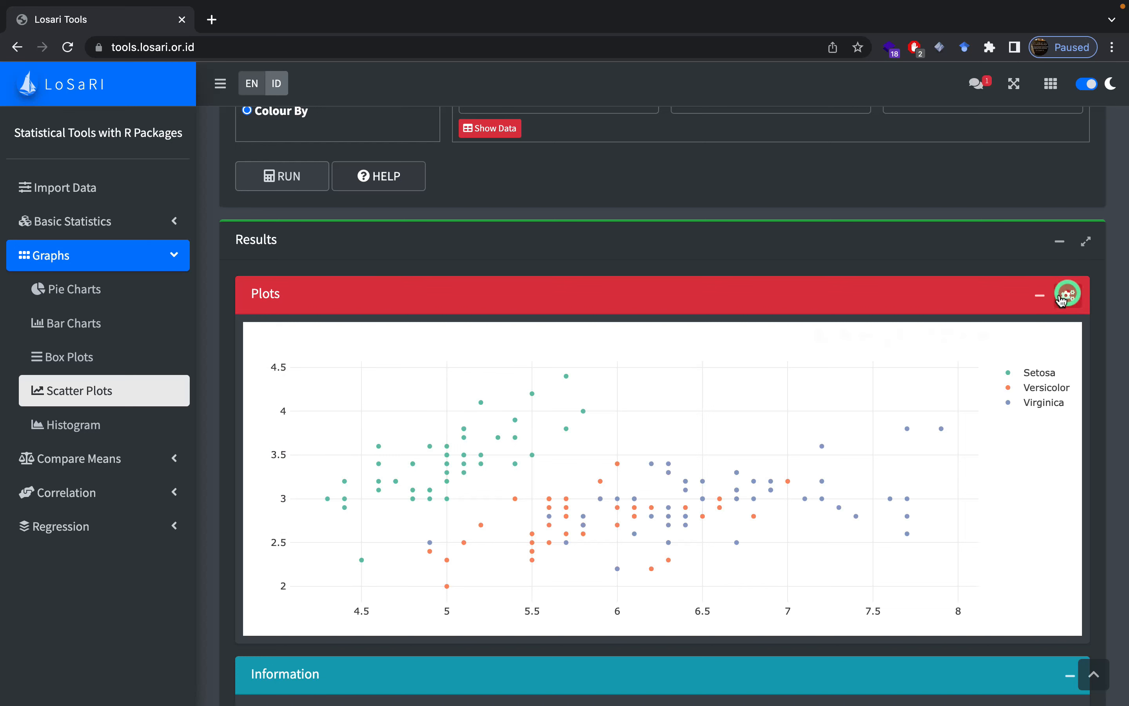
In the plot settings, title the plot "My Colour By Scatterplot", the X axis "Sepal Length" and the Y axis "Sepal Width"
{"action": "left_click", "coordinate": [1071, 304]}
{"action": "left_click", "coordinate": [1070, 301]}
{"action": "left_click", "coordinate": [1070, 299]}
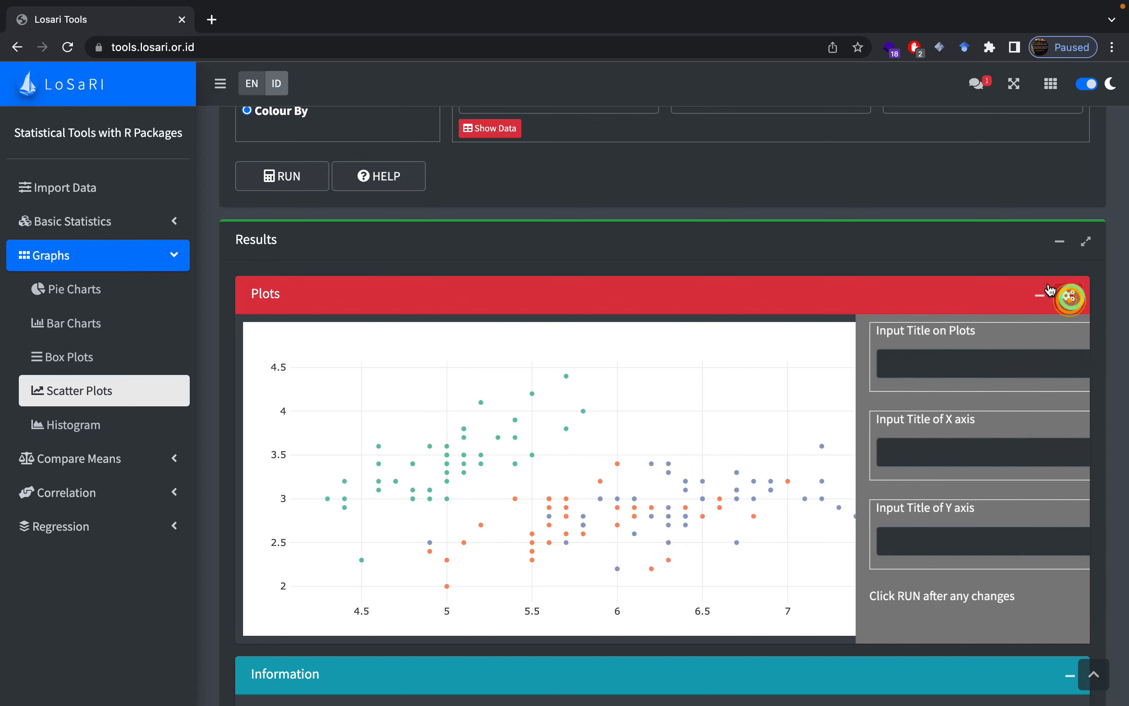
{"action": "left_click", "coordinate": [1075, 306]}
{"action": "left_click", "coordinate": [1076, 307]}
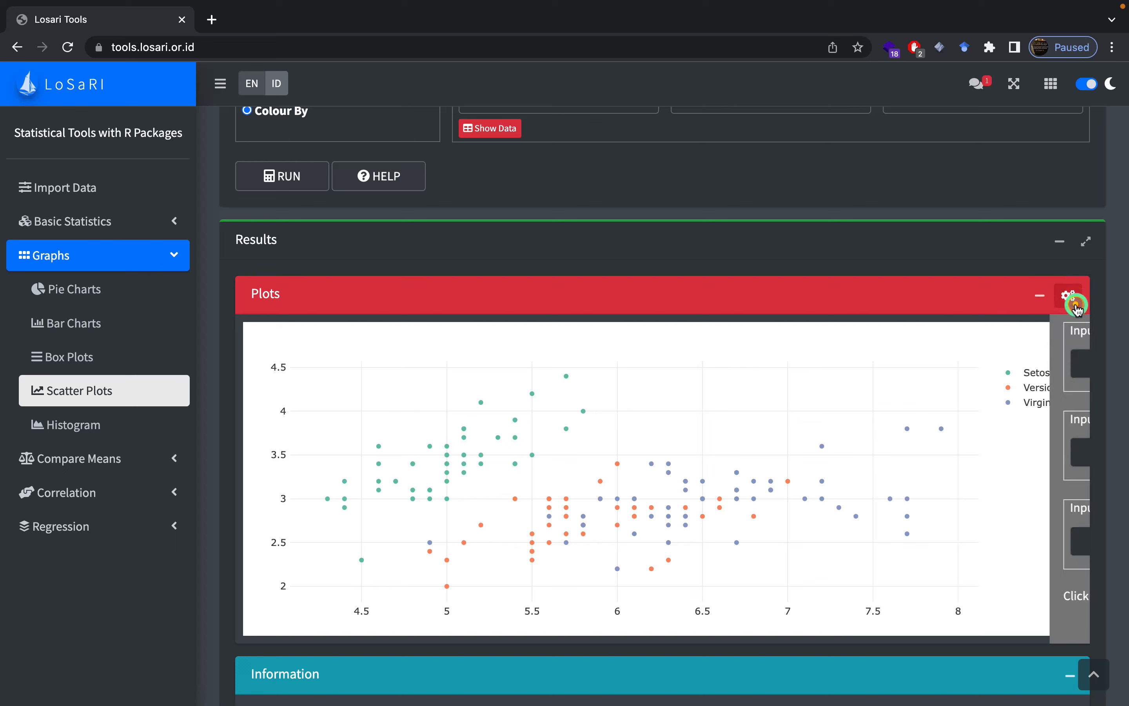
{"action": "left_click", "coordinate": [1015, 353]}
{"action": "left_click", "coordinate": [948, 460]}
{"action": "left_click", "coordinate": [928, 540]}
{"action": "left_click", "coordinate": [891, 372]}
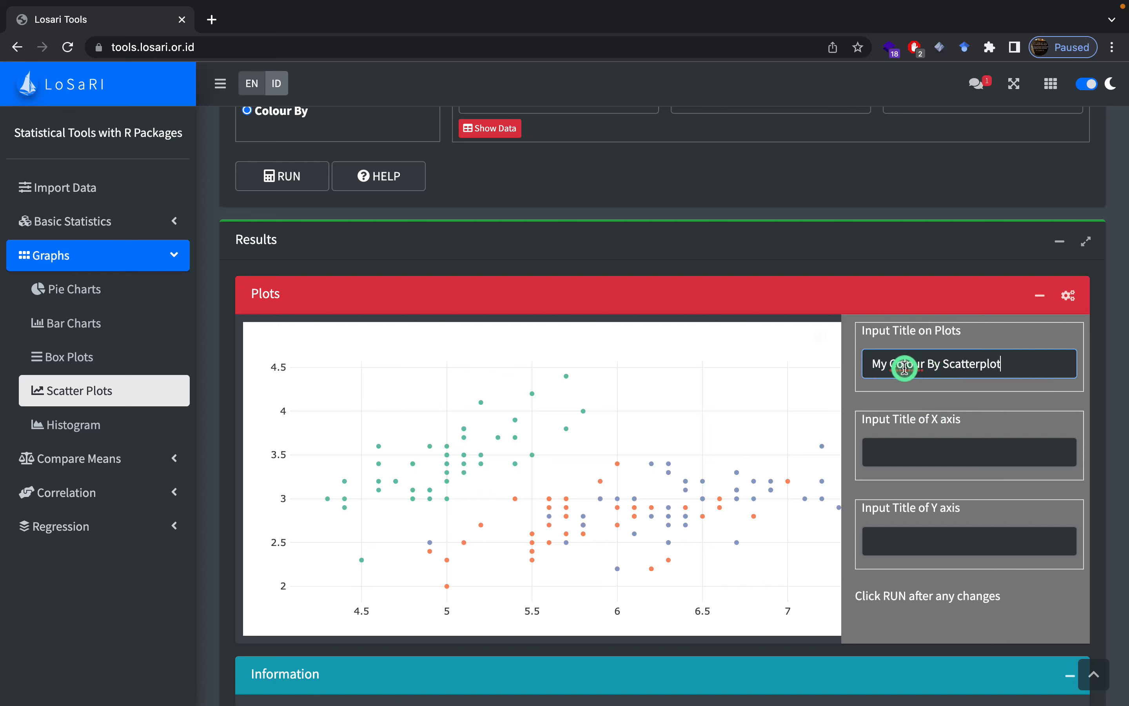
{"action": "left_click", "coordinate": [914, 458]}
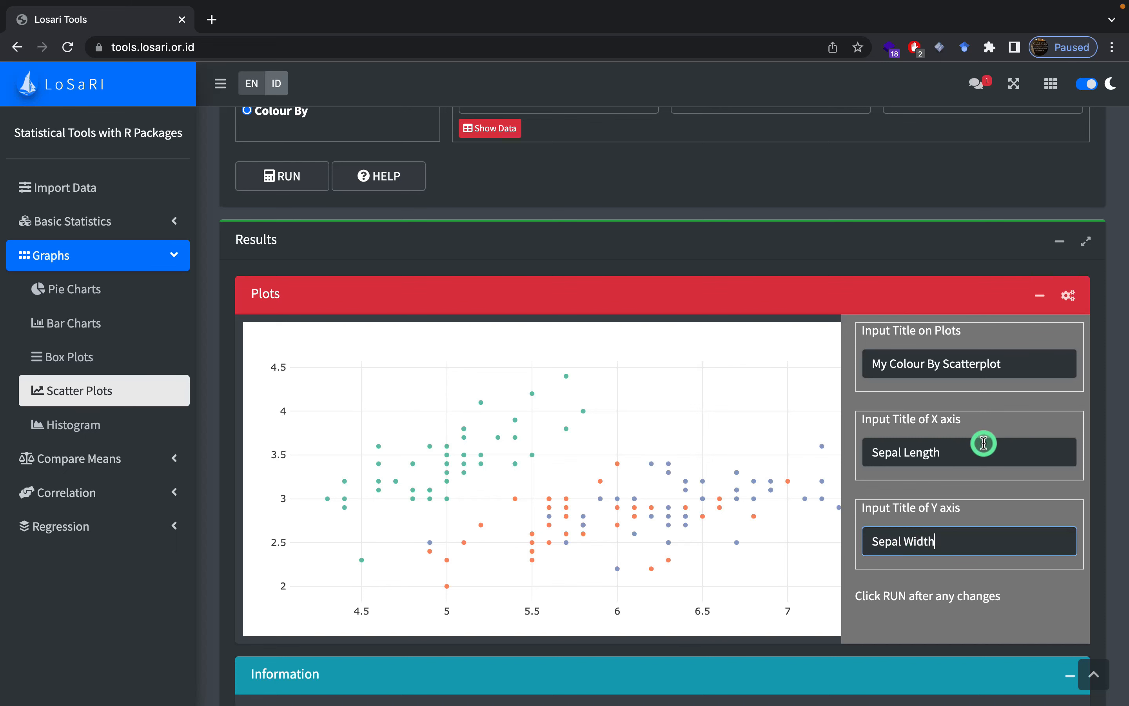
Run the scatter plot again to apply the new plot and axis titles
{"action": "scroll", "coordinate": [983, 442], "scroll_direction": "down", "scroll_amount": 3}
{"action": "left_click_drag", "start_coordinate": [857, 522], "coordinate": [967, 517]}
{"action": "scroll", "coordinate": [320, 194], "scroll_direction": "up", "scroll_amount": 2}
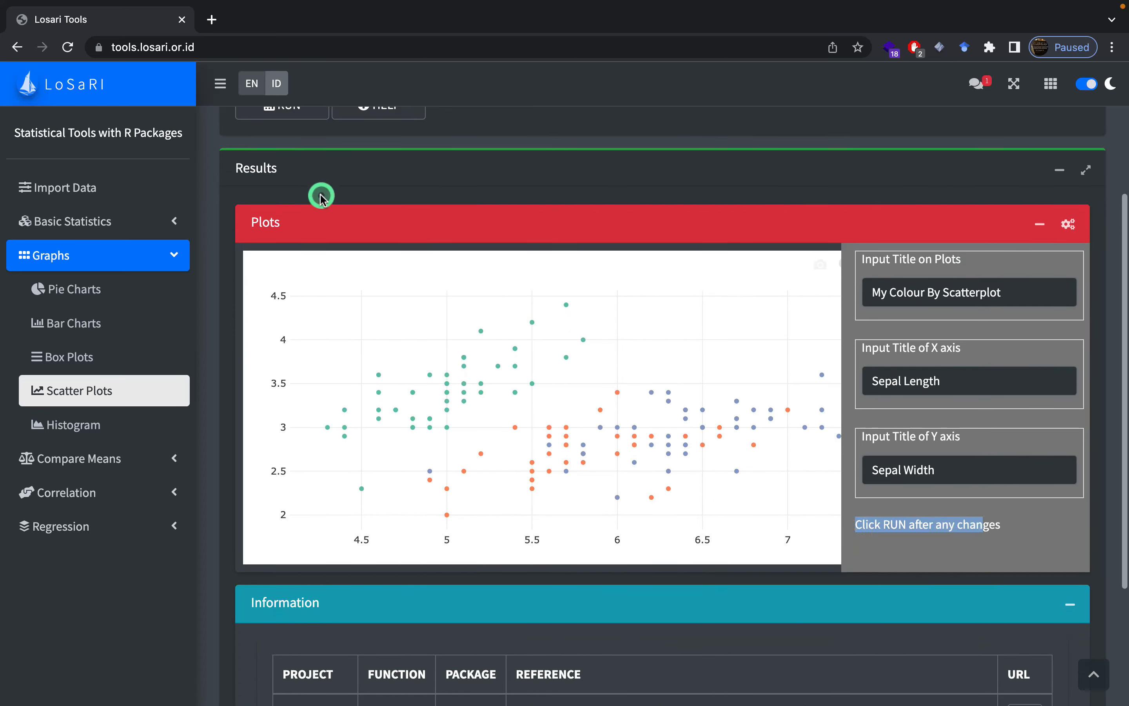
{"action": "left_click", "coordinate": [277, 149]}
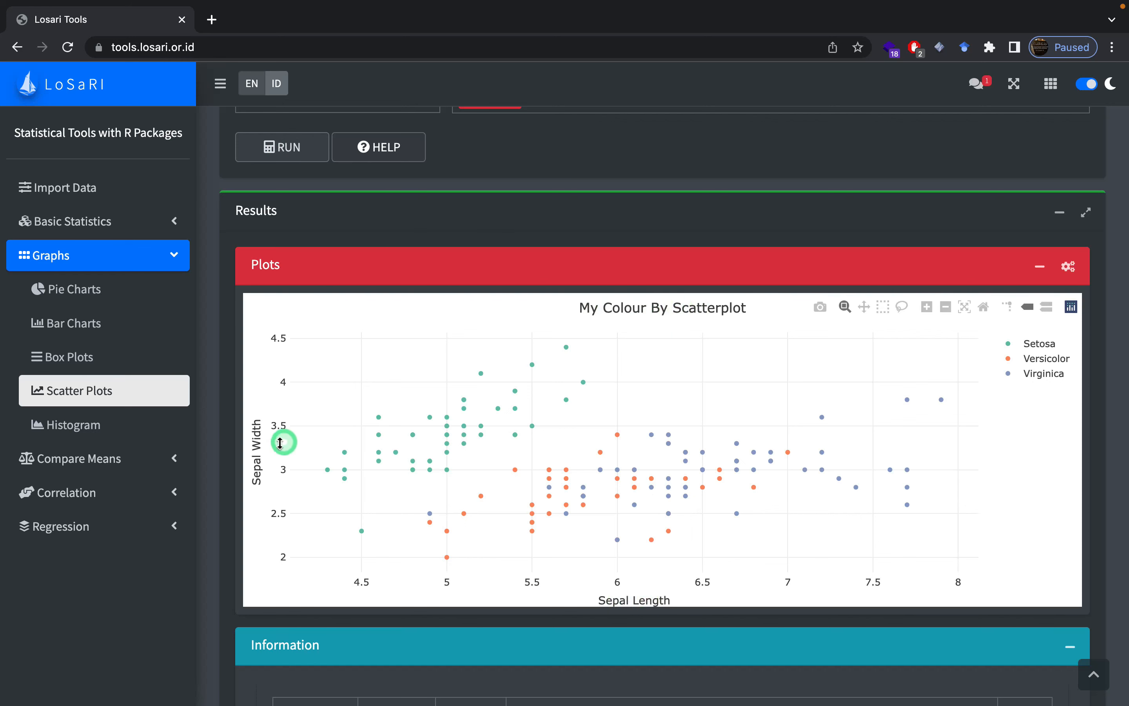
Download the titled scatter plot as a PNG image
{"action": "scroll", "coordinate": [258, 446], "scroll_direction": "up", "scroll_amount": 2}
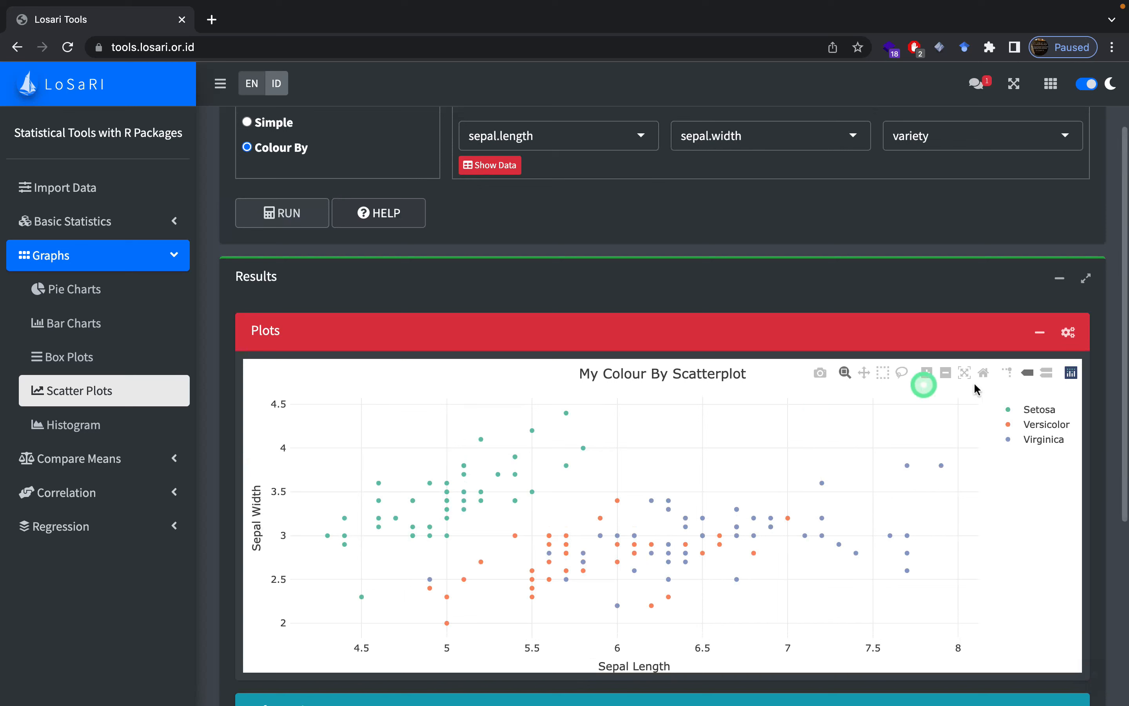
{"action": "left_click", "coordinate": [822, 373]}
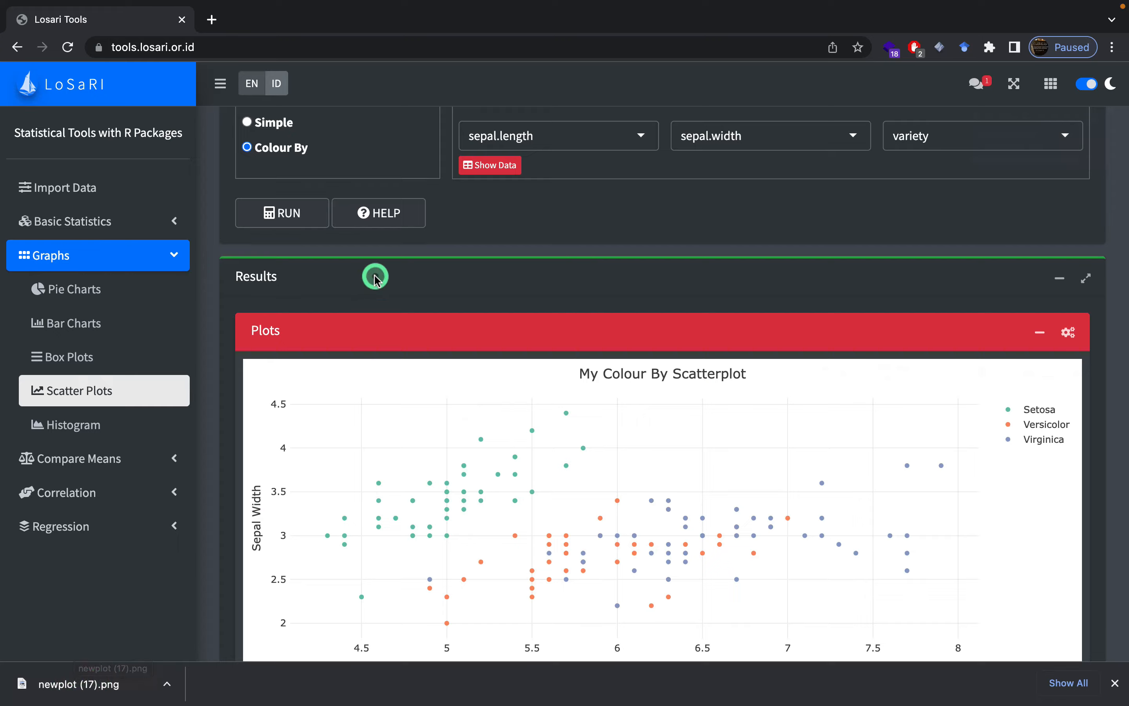
{"action": "scroll", "coordinate": [373, 277], "scroll_direction": "up", "scroll_amount": 1}
{"action": "scroll", "coordinate": [376, 276], "scroll_direction": "down", "scroll_amount": 3}
{"action": "scroll", "coordinate": [376, 277], "scroll_direction": "up", "scroll_amount": 3}
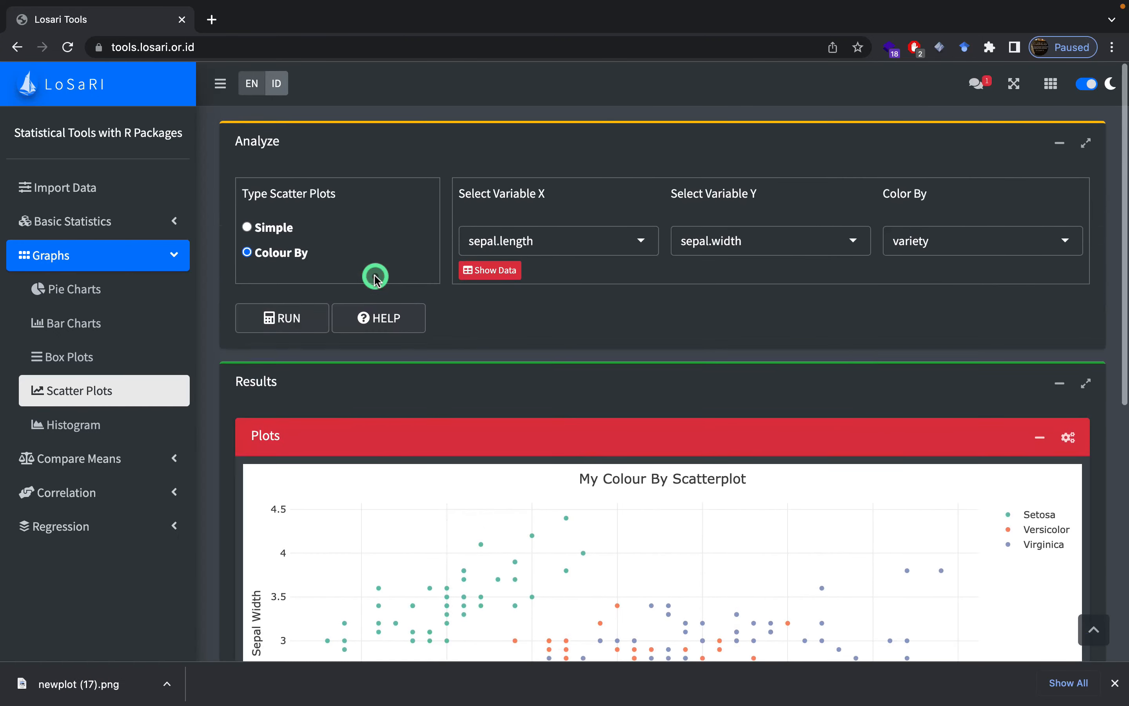